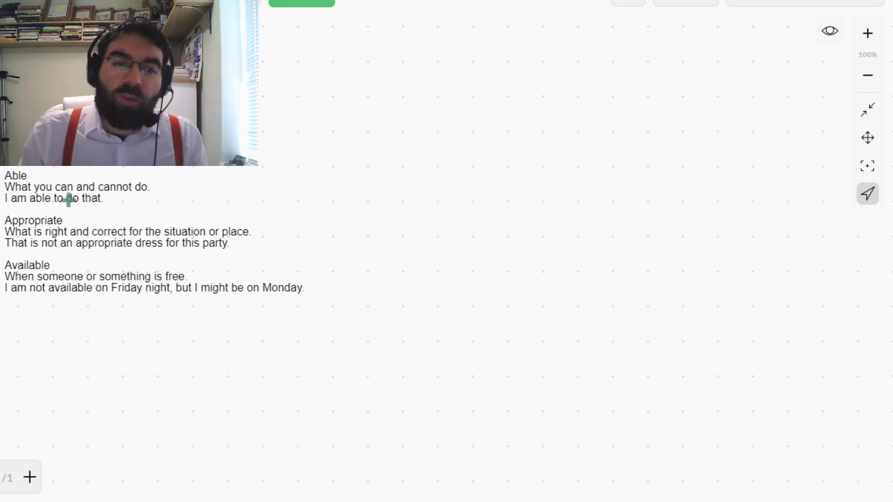
Tick and cross above the Able definition and underline 'able' in 'I am able to do that.'.
mouse_move(61, 173)
mouse_down()
mouse_move(147, 181)
mouse_move(111, 183)
mouse_up()
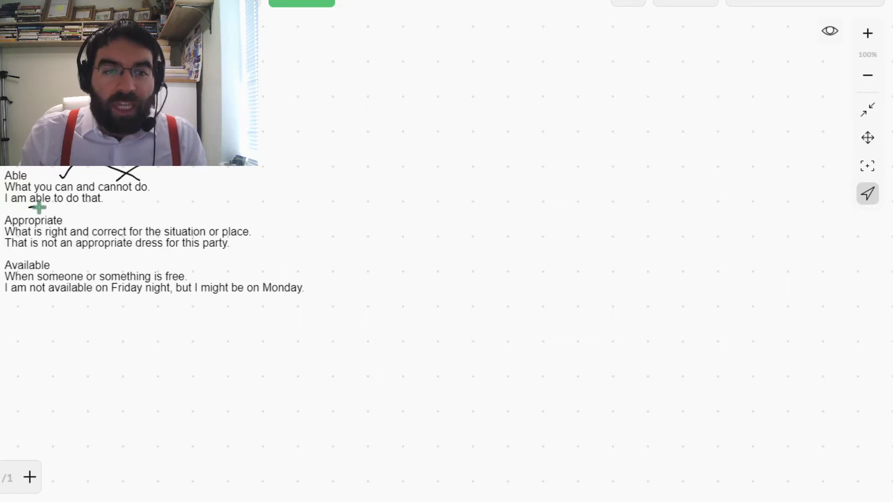
drag(29, 206, 42, 205)
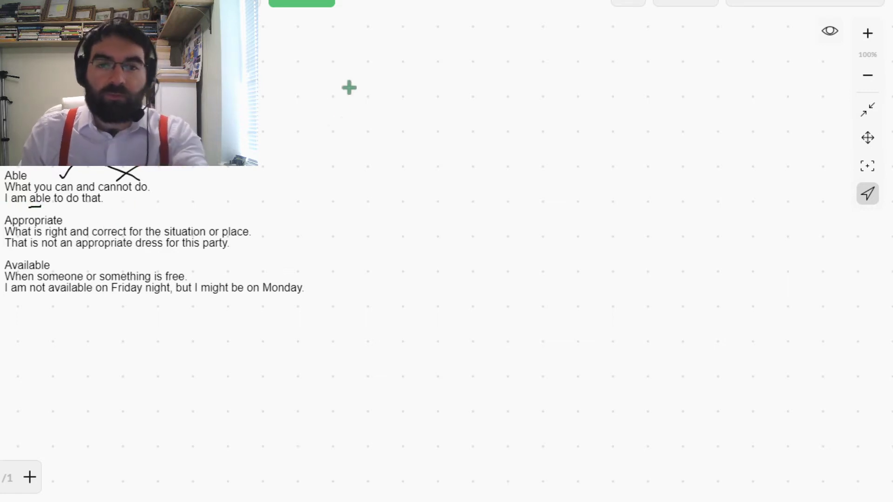
click(350, 97)
text(I am able to )
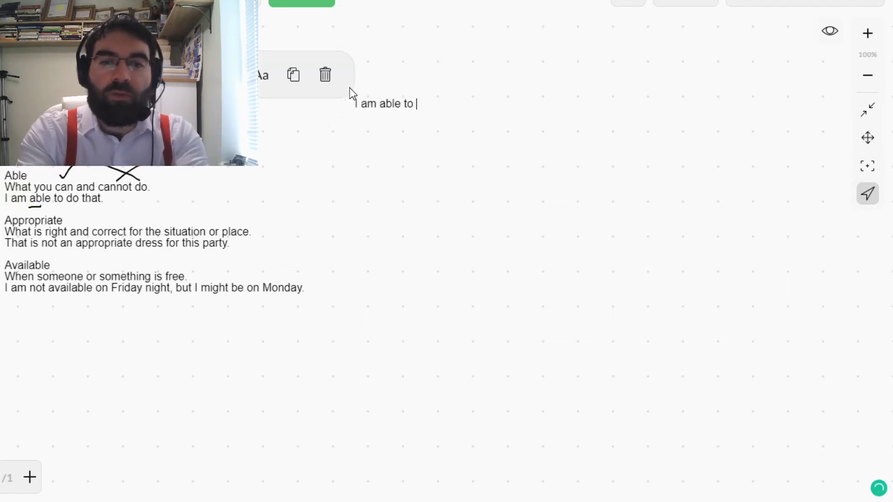
text(speak Spanish.)
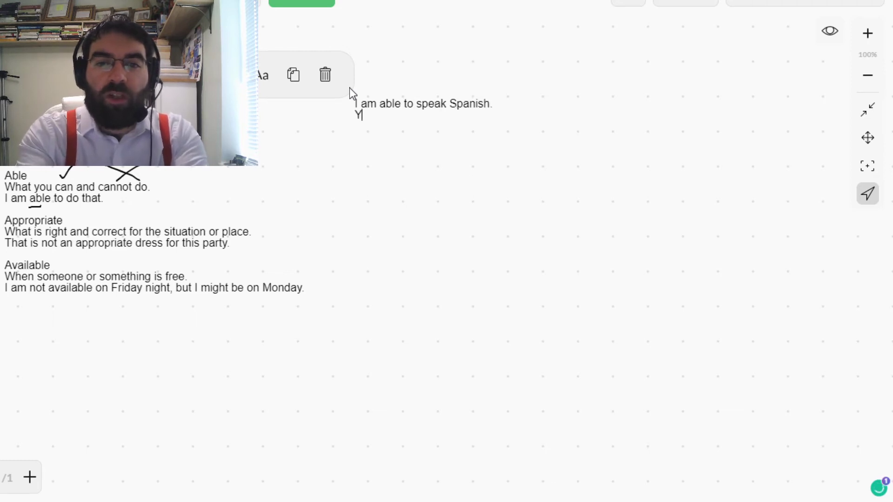
Type six able/unable example sentences, one per line, including the party and driving examples.
key(Return)
text(You are abl)
key(BackSpace)
key(BackSpace)
key(BackSpace)
text(e abl)
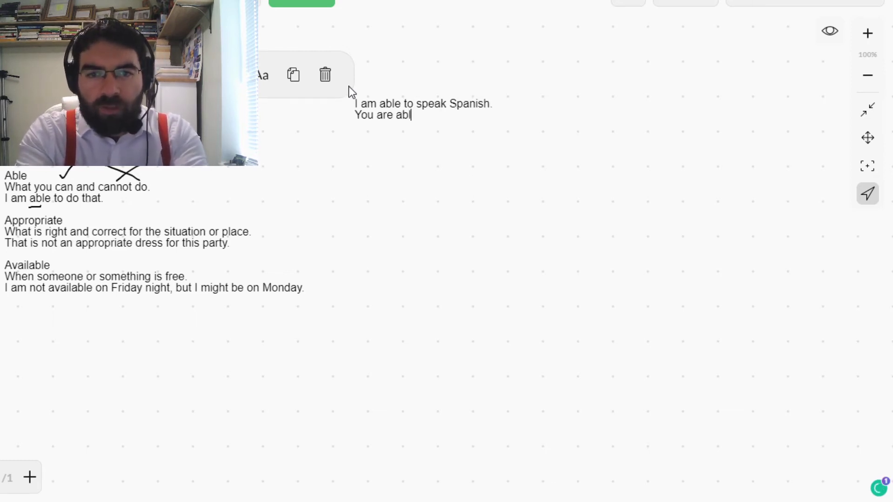
text(e to )
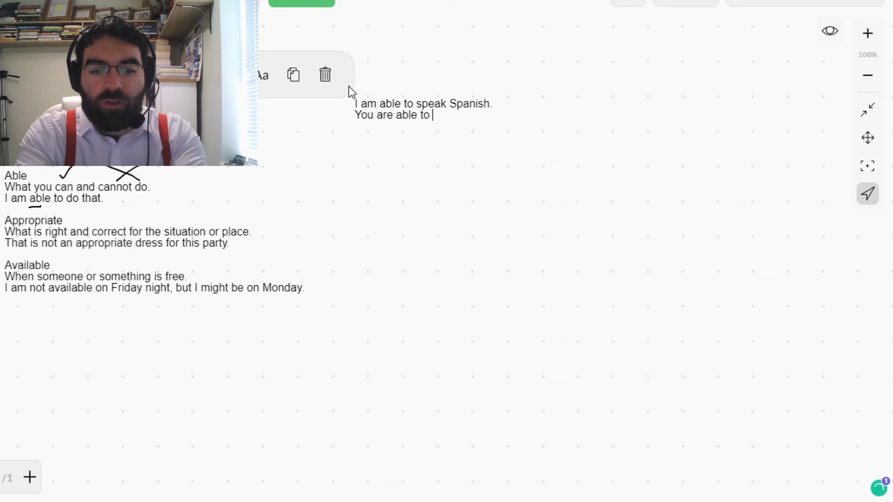
text(l English.)
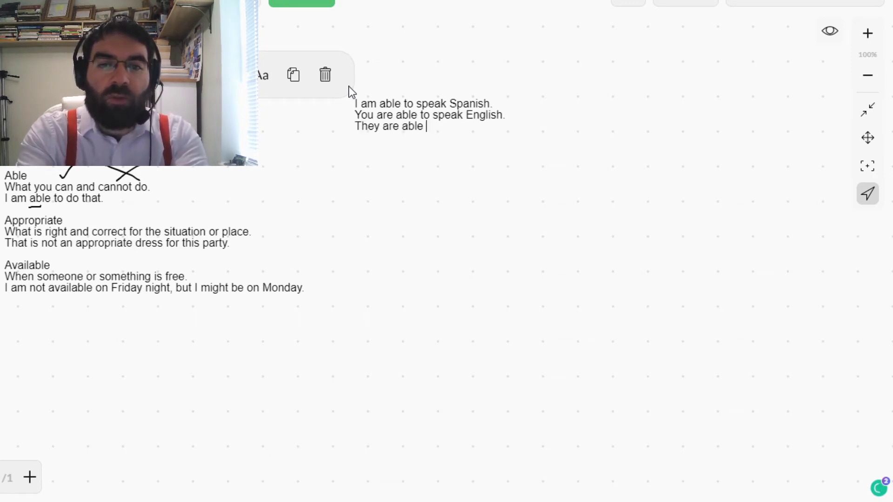
text(to come with me to the par)
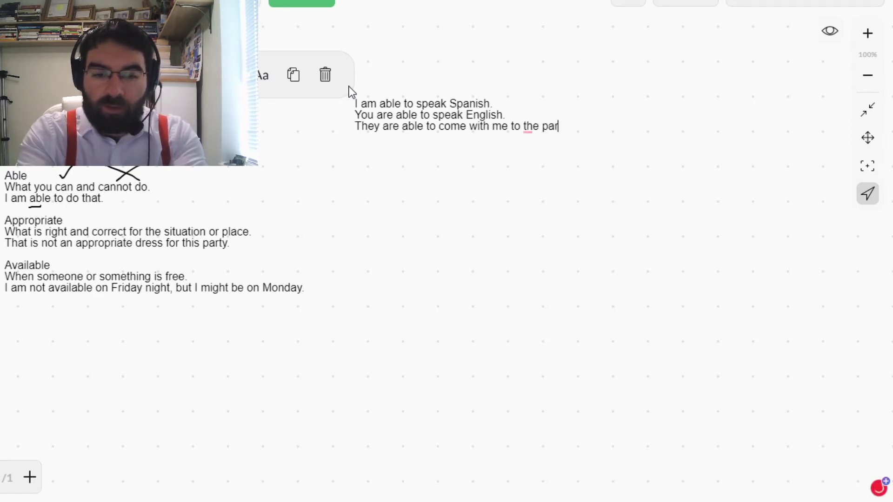
text(ty.)
key(Return)
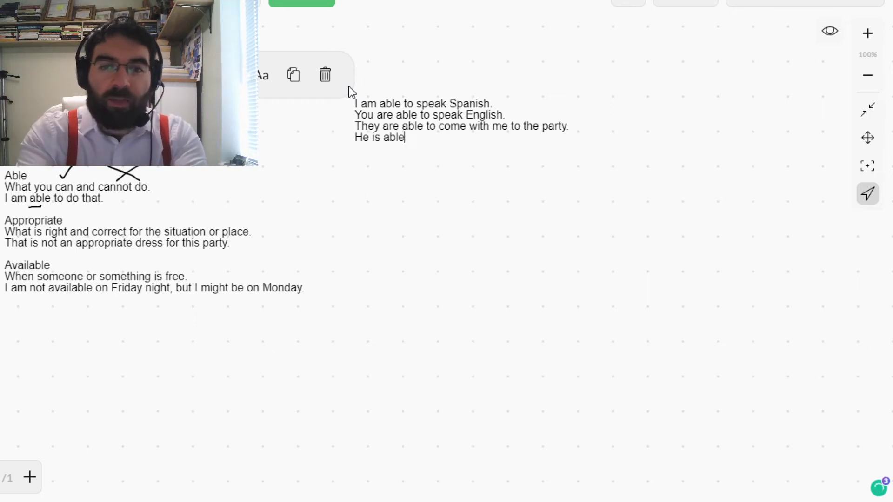
text( to drive.)
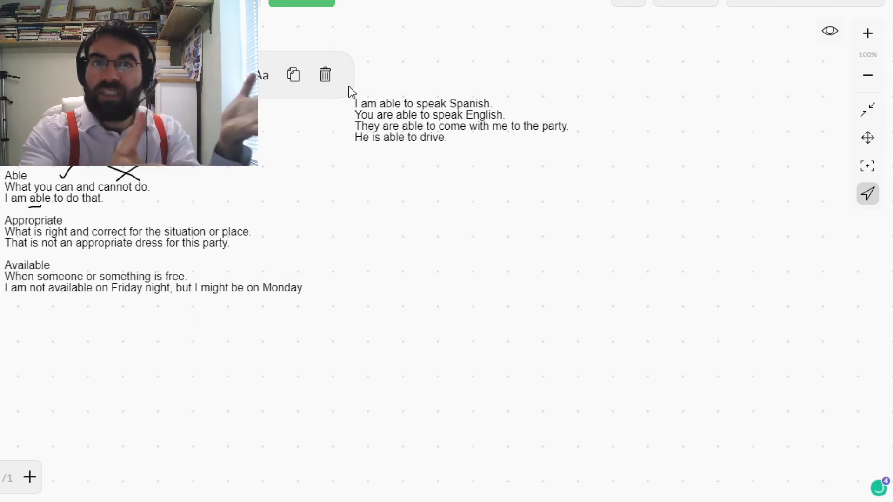
key(Return)
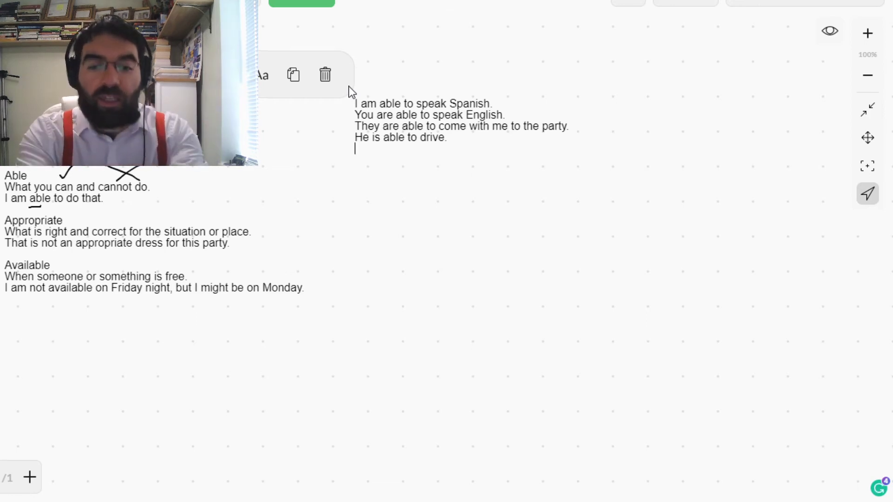
text(He is unable to )
text(go to the part)
text(yy)
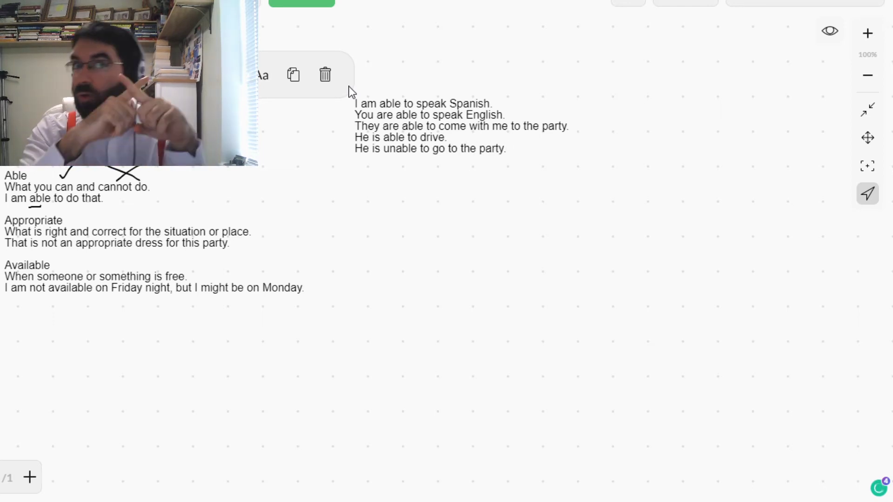
key(Return)
text(I am unable tosee)
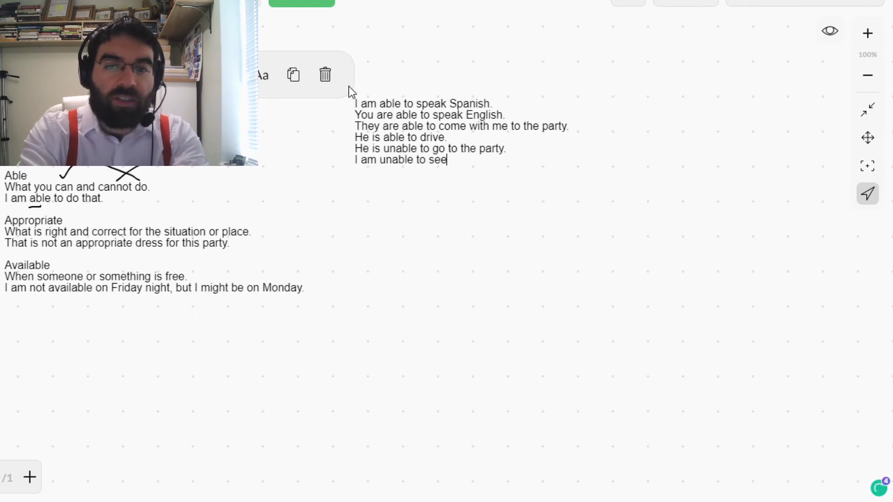
text( you later ontoday.)
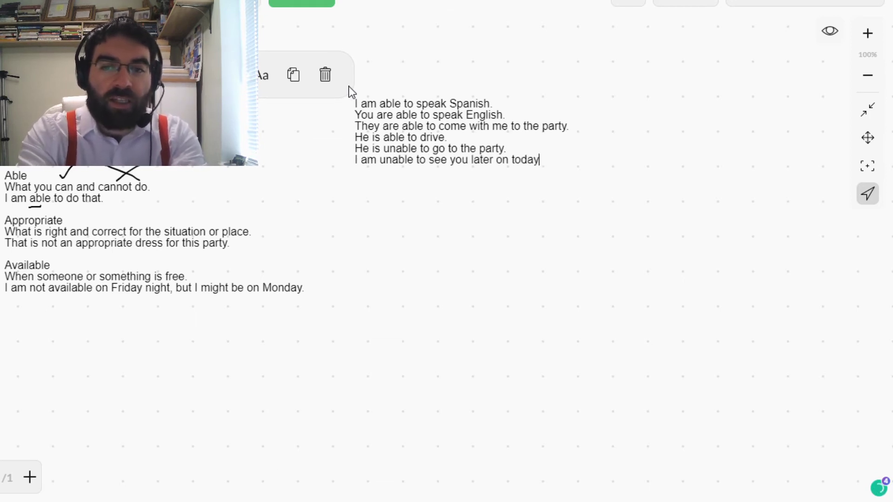
key(Return)
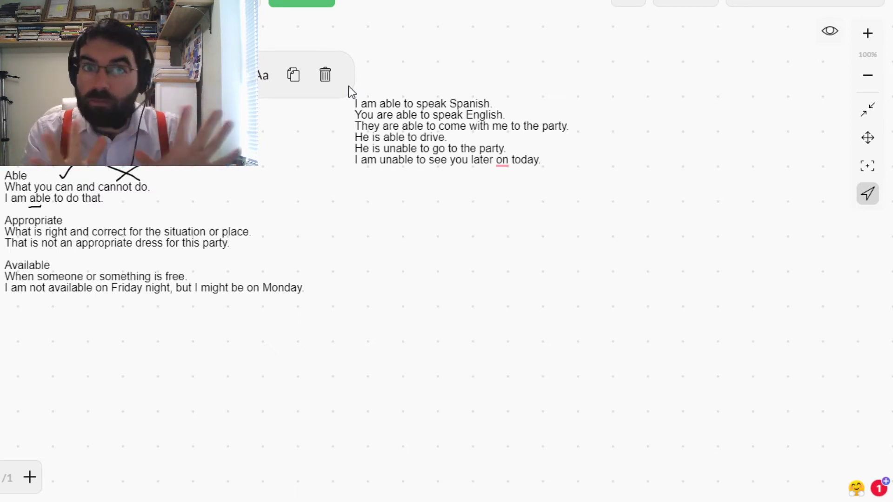
Tick the Appropriate definition, underline 'not', and tick 'situation or place'.
click(28, 251)
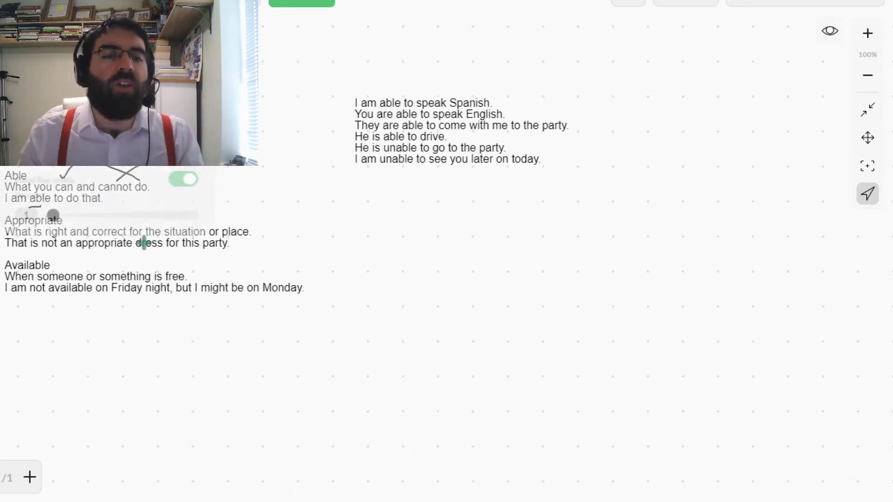
drag(218, 207, 248, 190)
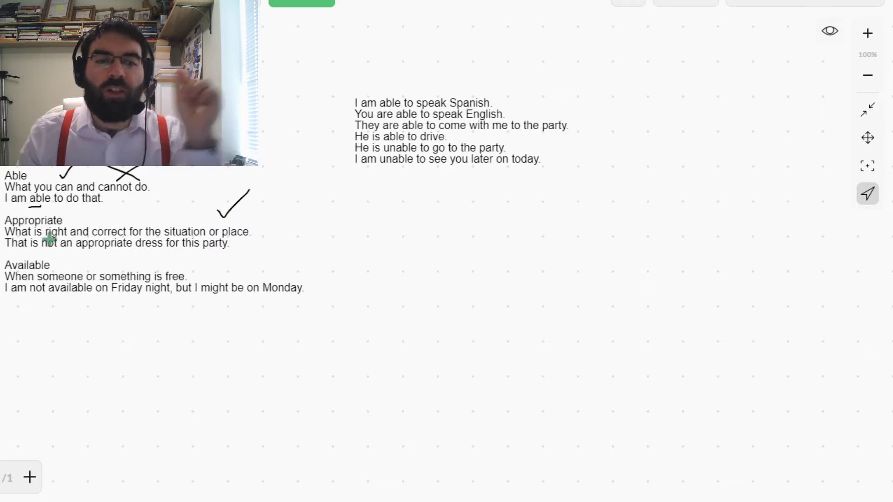
drag(46, 239, 56, 239)
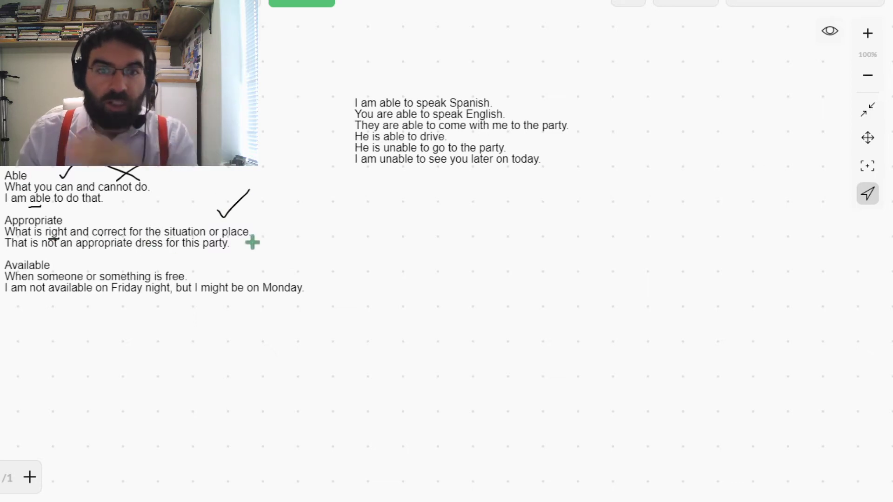
drag(257, 227, 279, 223)
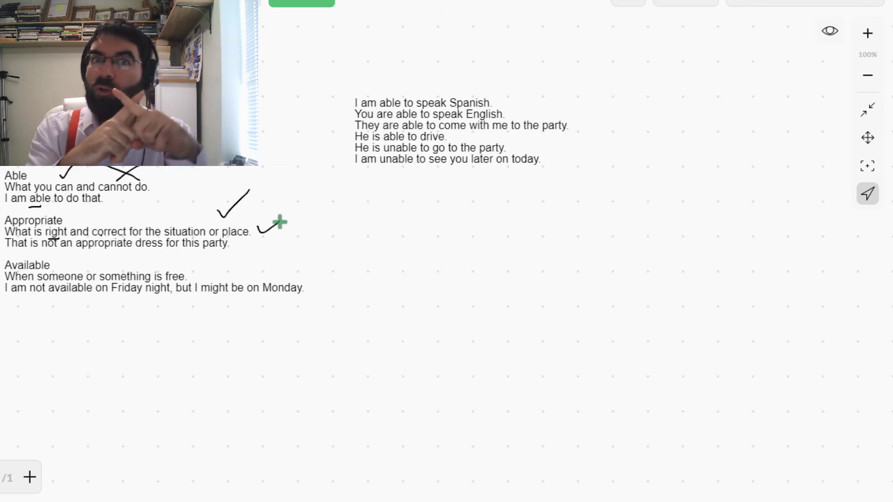
Type 'That was not an appropriate thing to say.' with 'appropriate' spelled correctly.
click(381, 234)
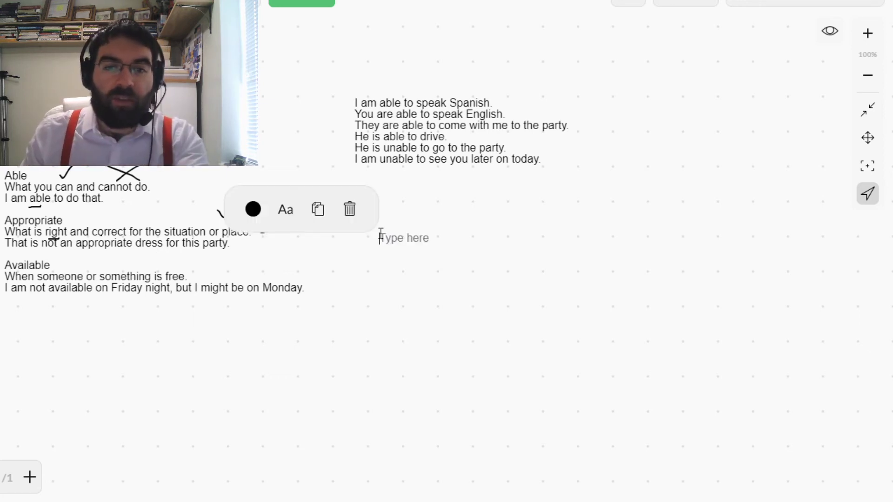
text(IThat was not )
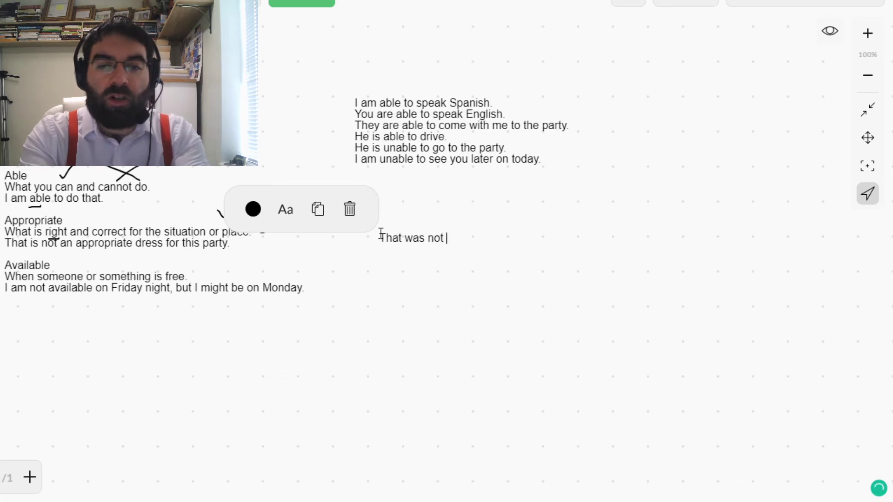
text(an )
text(approp)
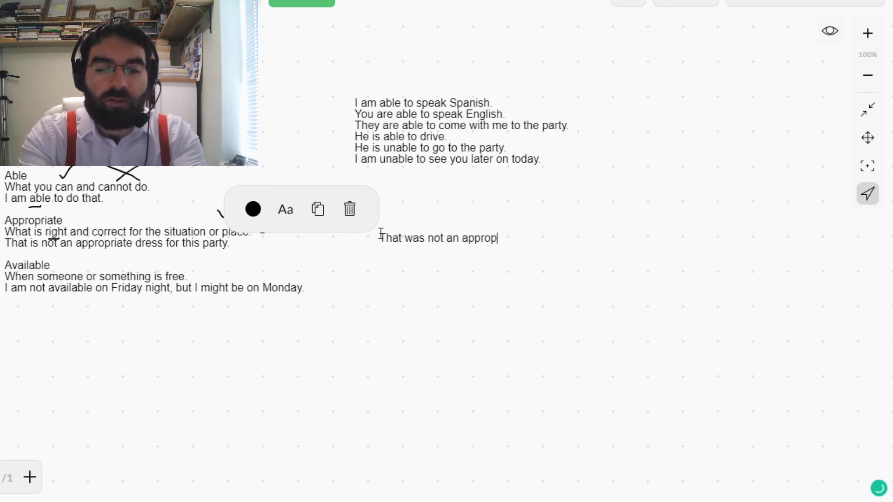
text(rig)
key(BackSpace)
key(BackSpace)
key(BackSpace)
text(thin)
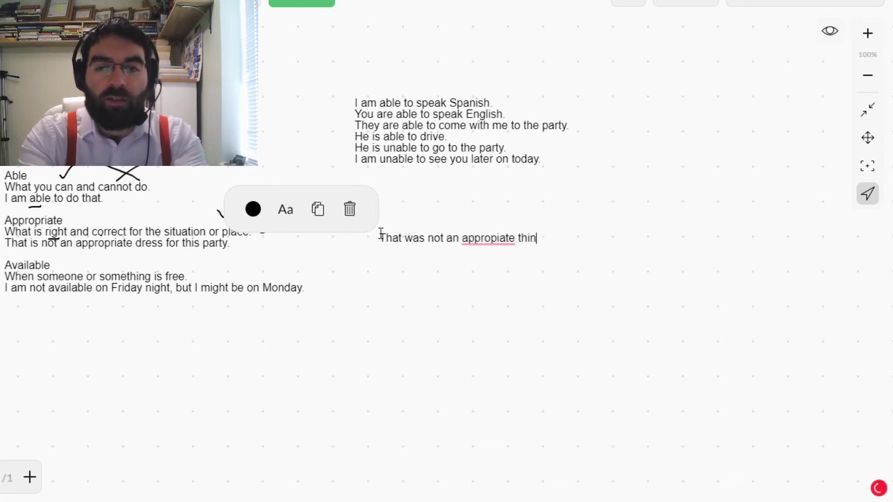
text(g to say.)
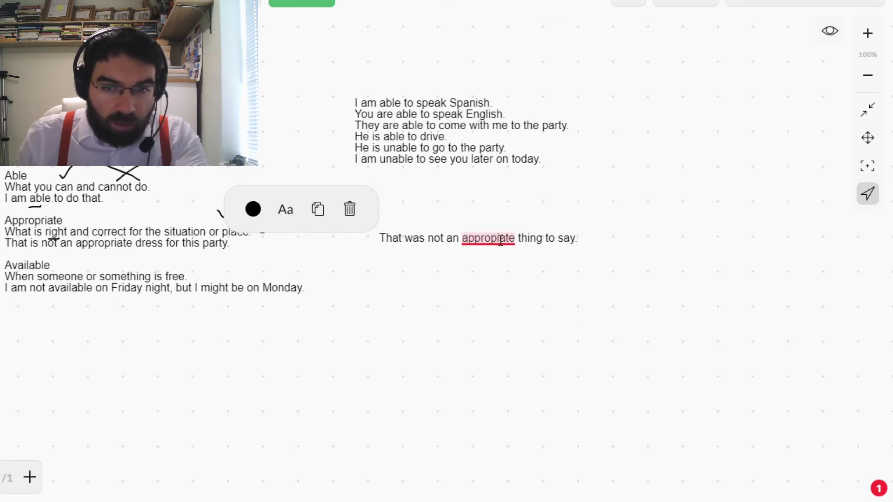
click(510, 270)
text(r)
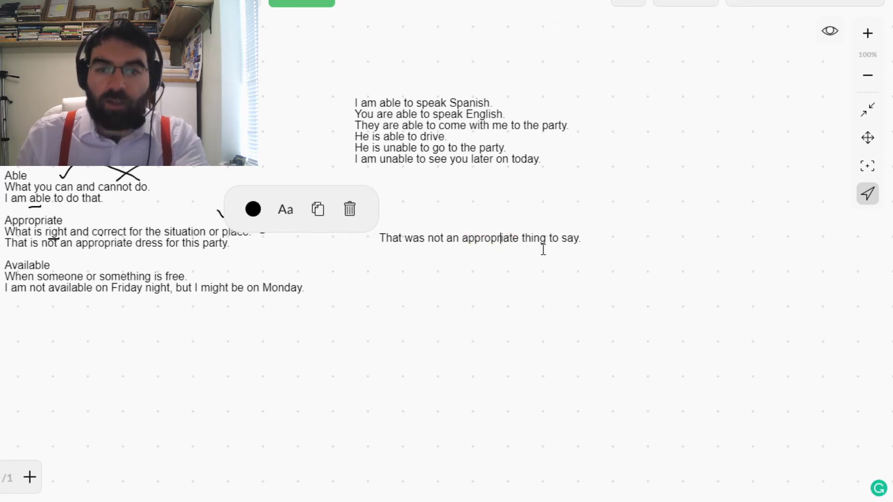
click(424, 272)
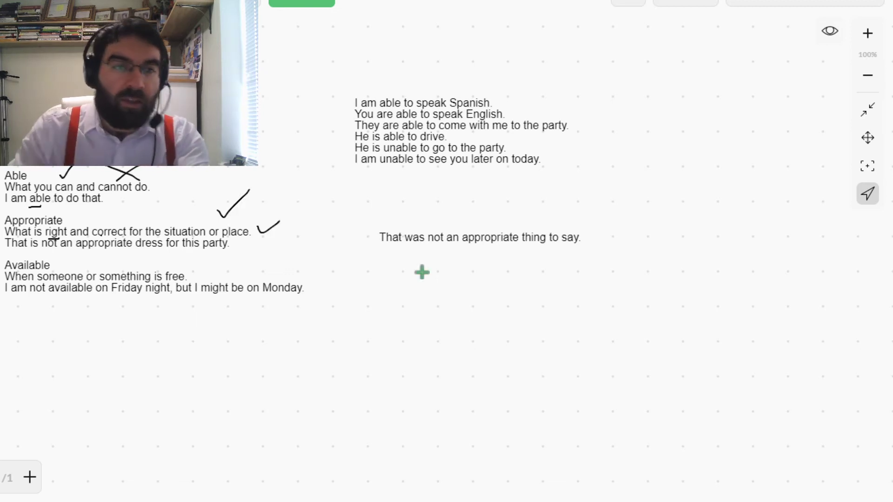
Start a new text note below the first appropriate sentence.
click(421, 273)
text(G)
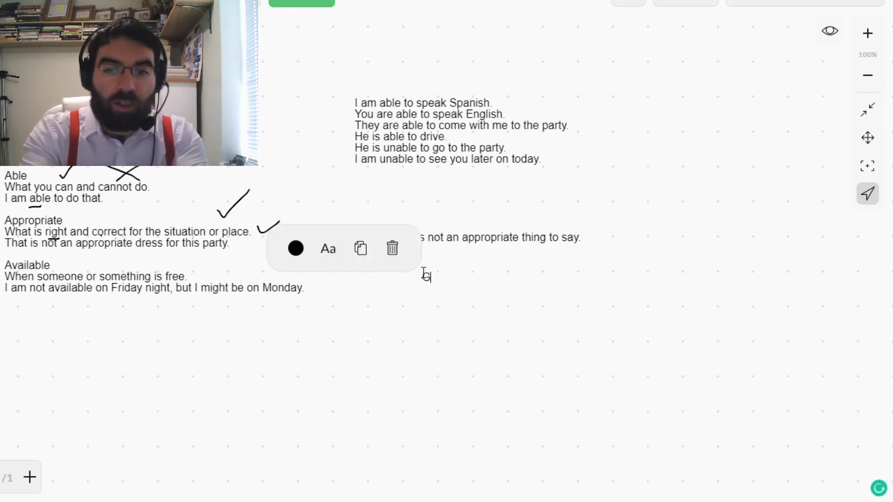
text(oin there wa)
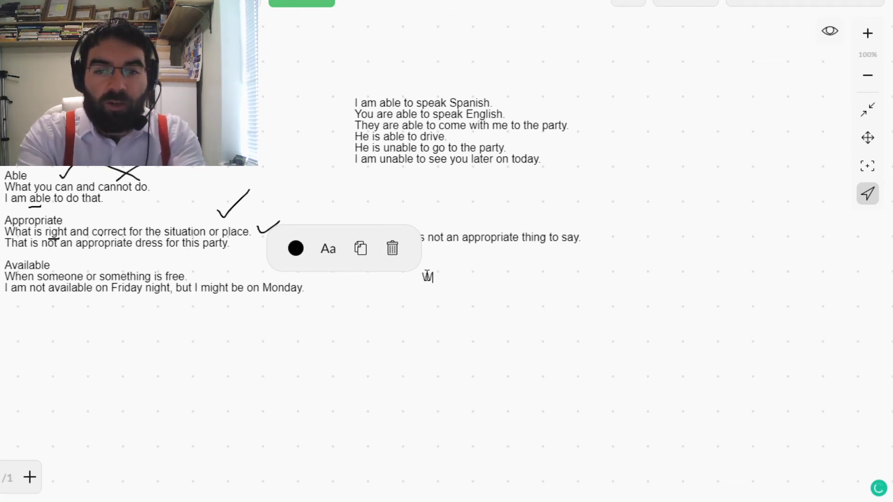
text(We went there at the appropriate time.)
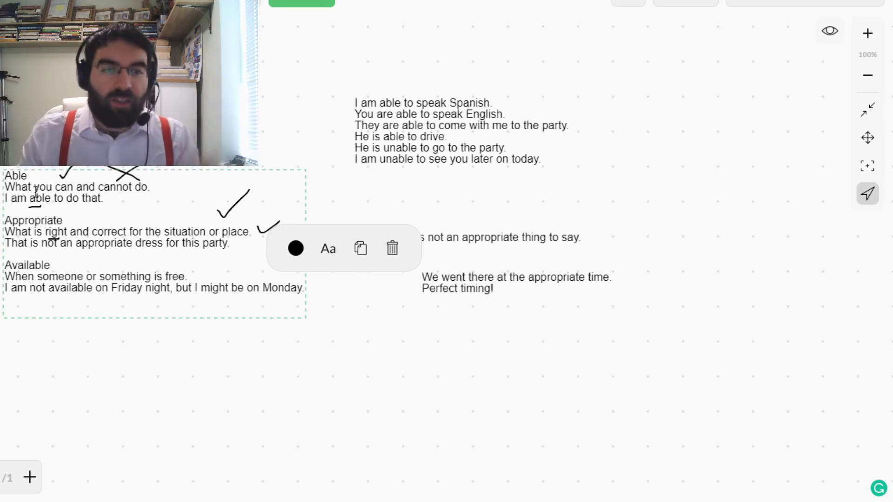
Underline and tick 'free' in the definition, then type available examples, fixing 'avaialble'.
key(Escape)
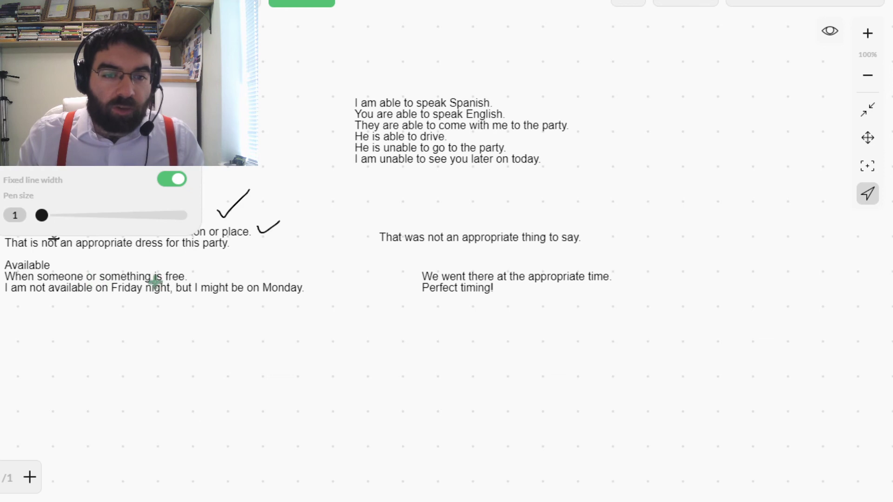
mouse_move(155, 281)
mouse_down()
mouse_move(183, 283)
mouse_move(212, 257)
mouse_up()
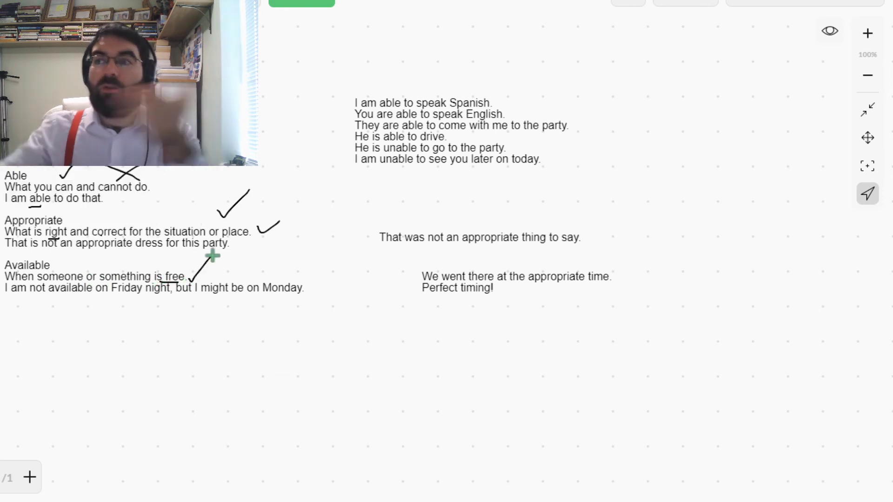
click(50, 363)
text(The room)
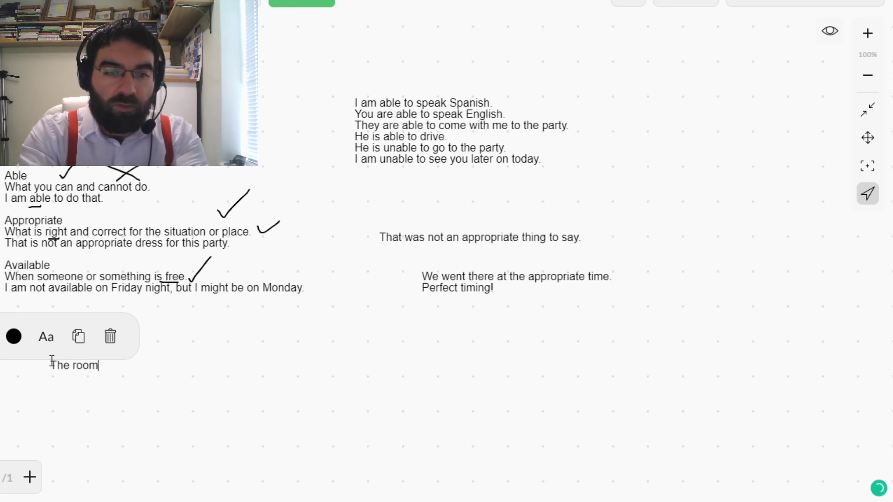
text(able to let.)
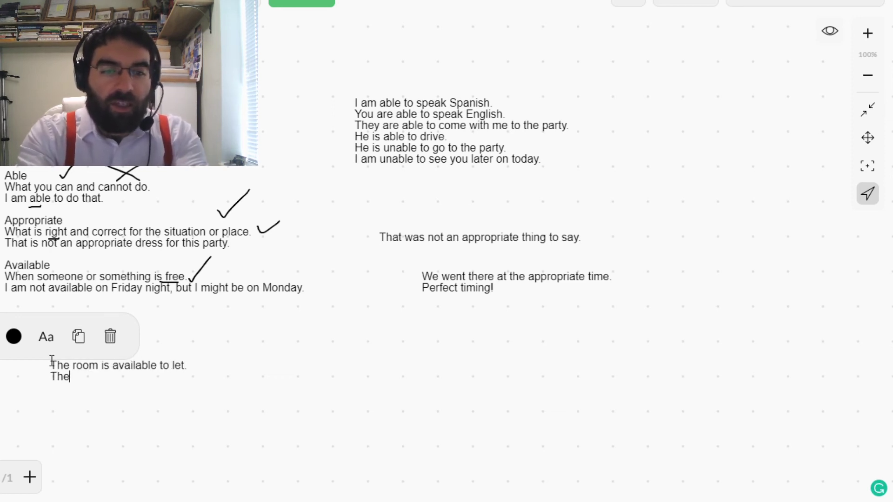
text( car is av)
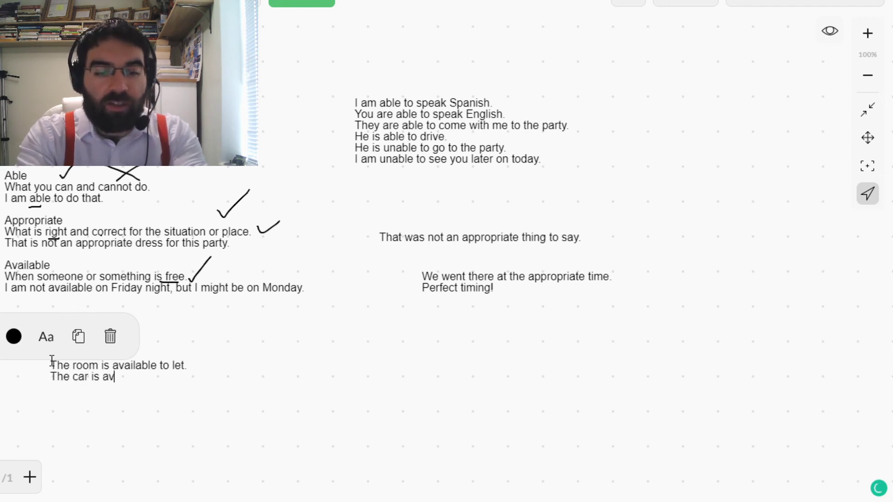
text(uy.)
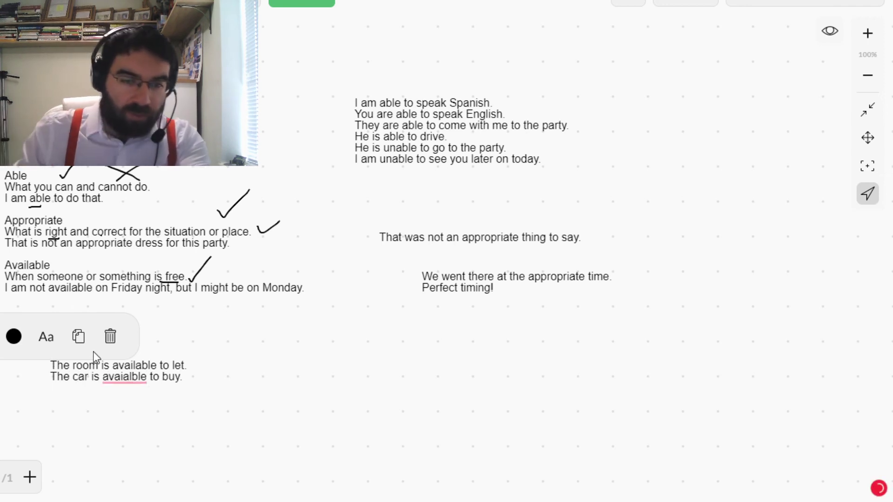
key(Return)
double_click(126, 377)
text(available)
text(I will be a)
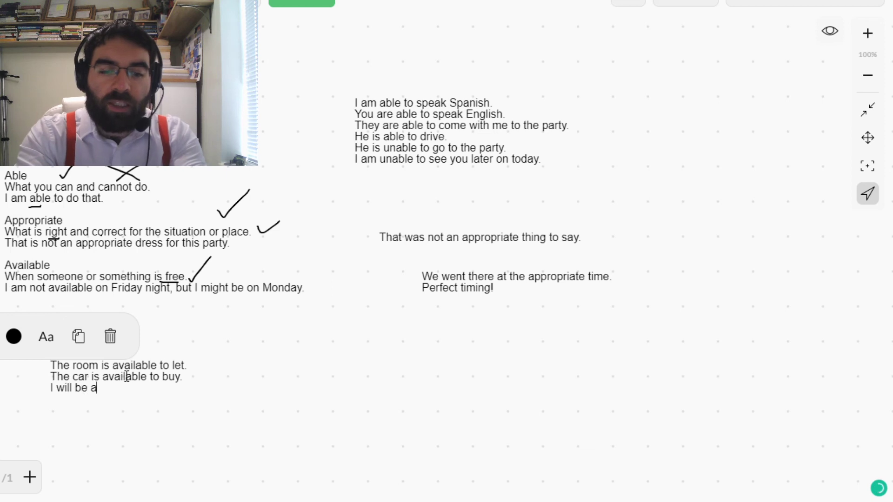
text(vailable on)
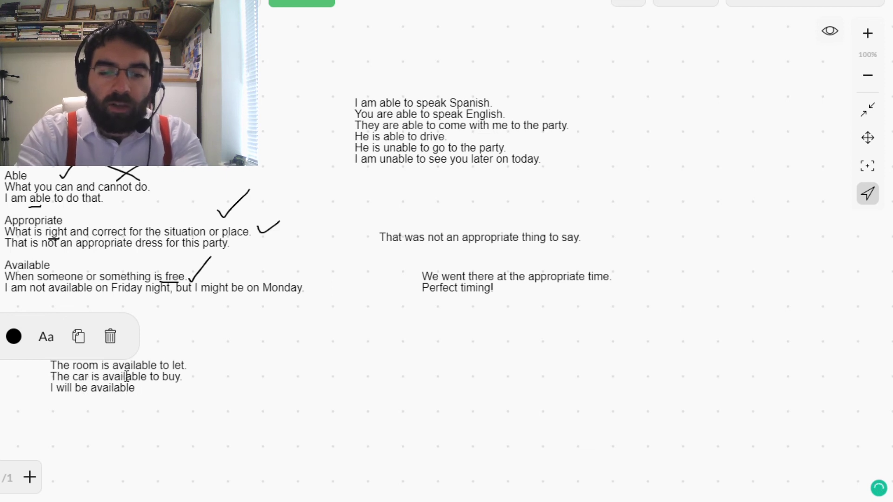
text( Friday night.)
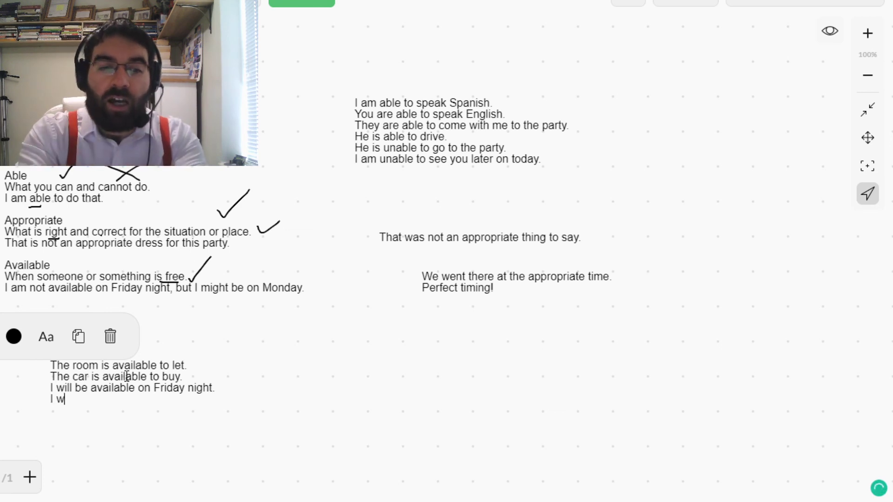
text(be free on F)
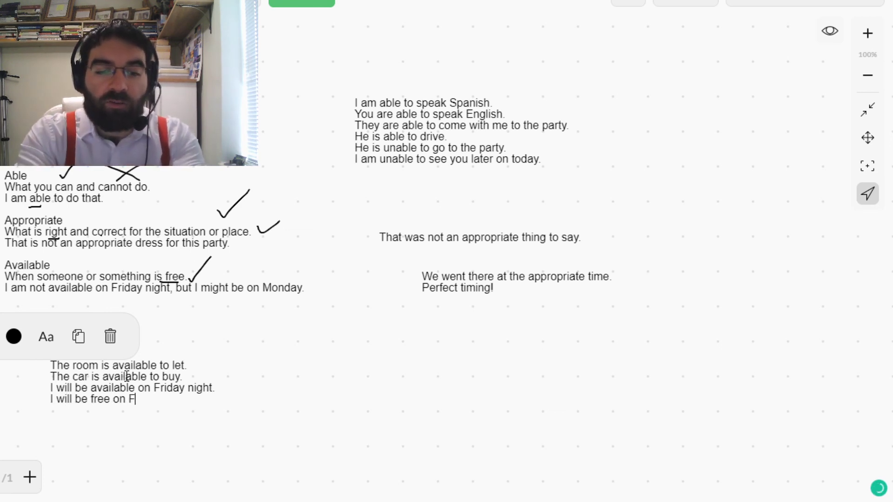
text(riday night.)
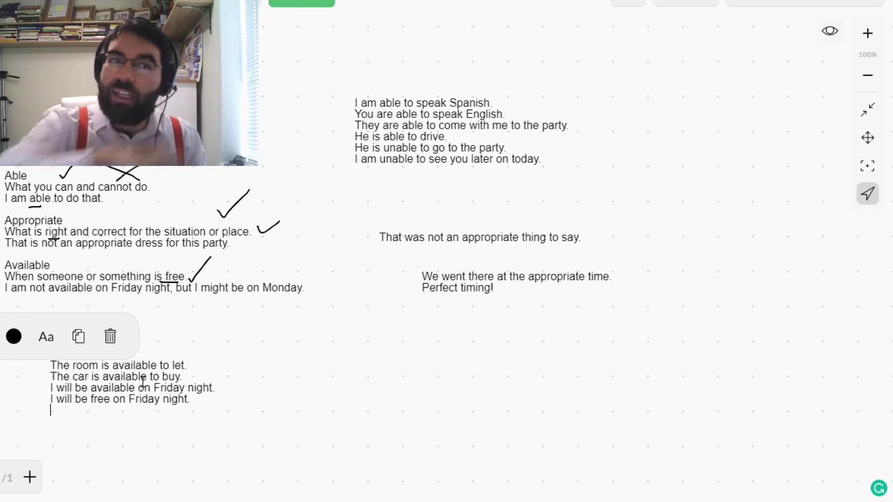
Finish the four available examples and mark them with a small and a large tick.
click(293, 373)
drag(294, 370, 325, 344)
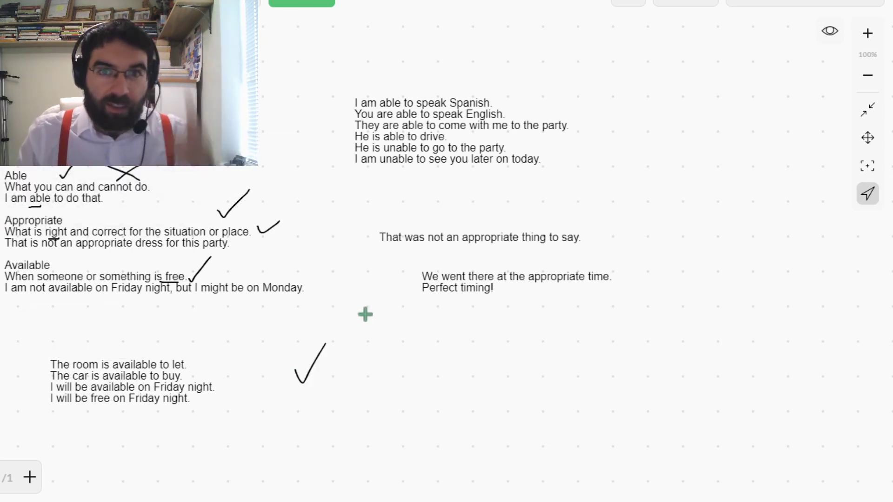
drag(565, 367, 676, 252)
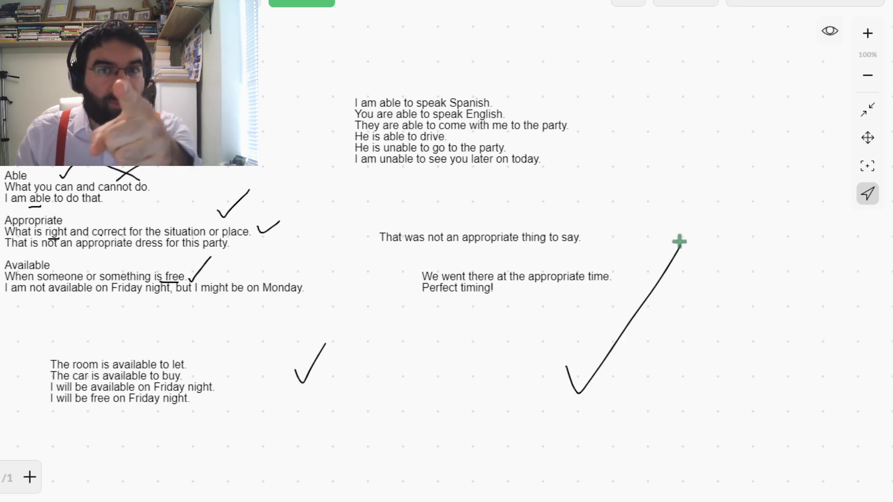